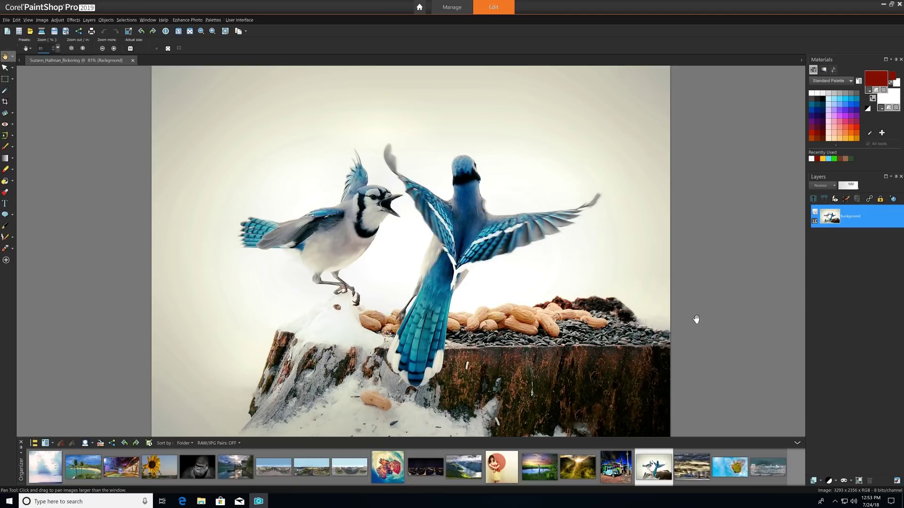
Step: Install the Pic-to-Painting add-on from the Get More applications store
{"action": "left_click", "coordinate": [419, 8]}
{"action": "left_click", "coordinate": [273, 188]}
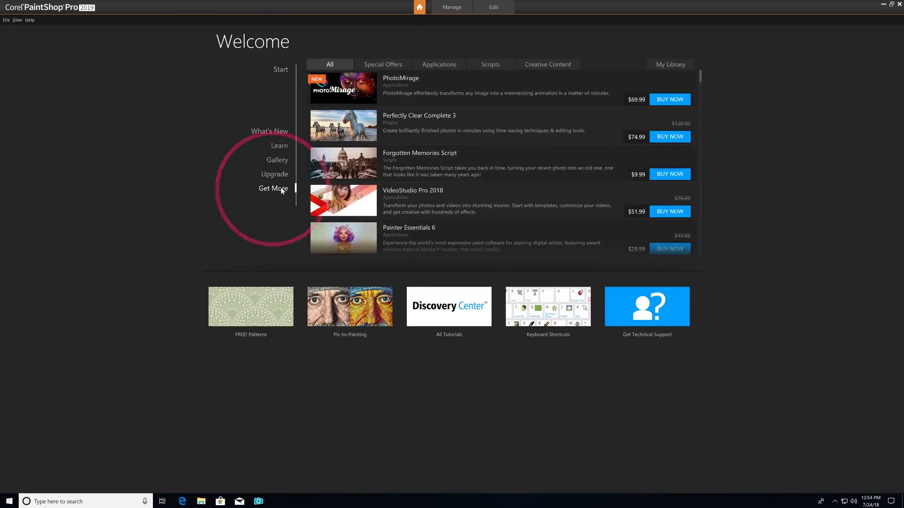
{"action": "left_click", "coordinate": [443, 64]}
{"action": "scroll", "coordinate": [451, 151], "scroll_direction": "down", "scroll_amount": 5}
{"action": "scroll", "coordinate": [409, 207], "scroll_direction": "down", "scroll_amount": 3}
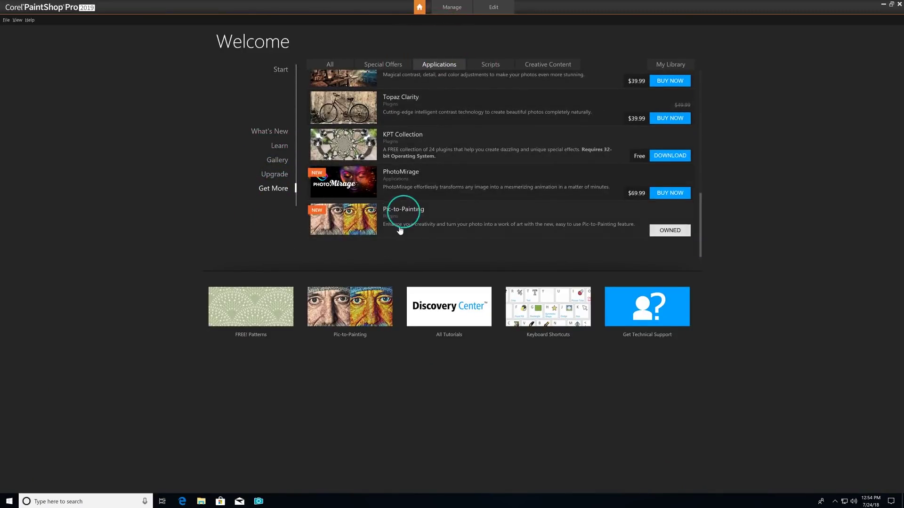
{"action": "left_click", "coordinate": [404, 217]}
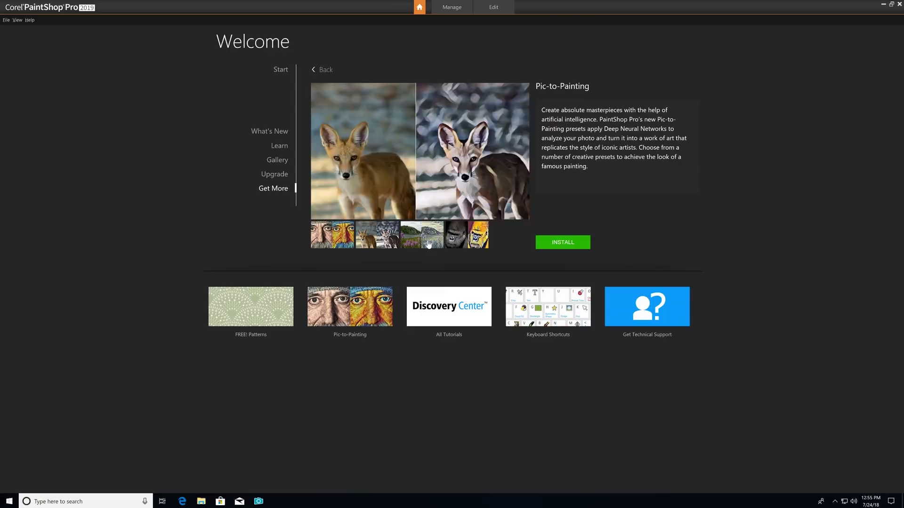
{"action": "left_click", "coordinate": [569, 247]}
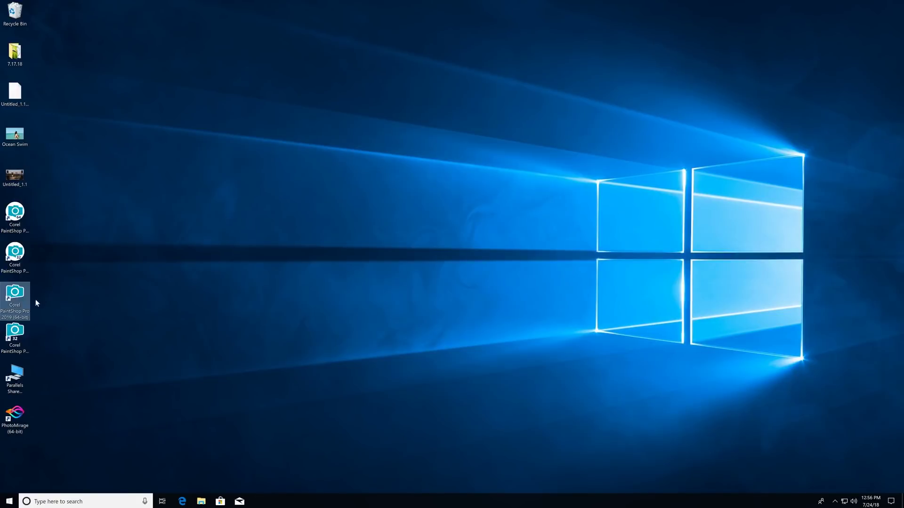
Step: Relaunch PaintShop Pro and reopen the blue jay photo from Recent Files
{"action": "right_click", "coordinate": [33, 292]}
{"action": "left_click", "coordinate": [42, 295]}
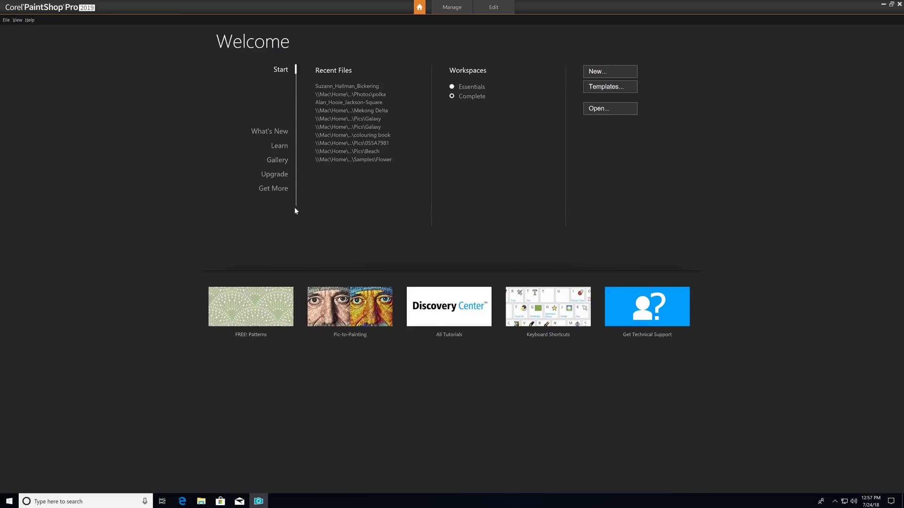
{"action": "left_click", "coordinate": [352, 91]}
Step: Preview and apply the PicToPainting Kanagawa style to the blue jay photo
{"action": "left_click", "coordinate": [73, 20]}
{"action": "mouse_move", "coordinate": [92, 176]}
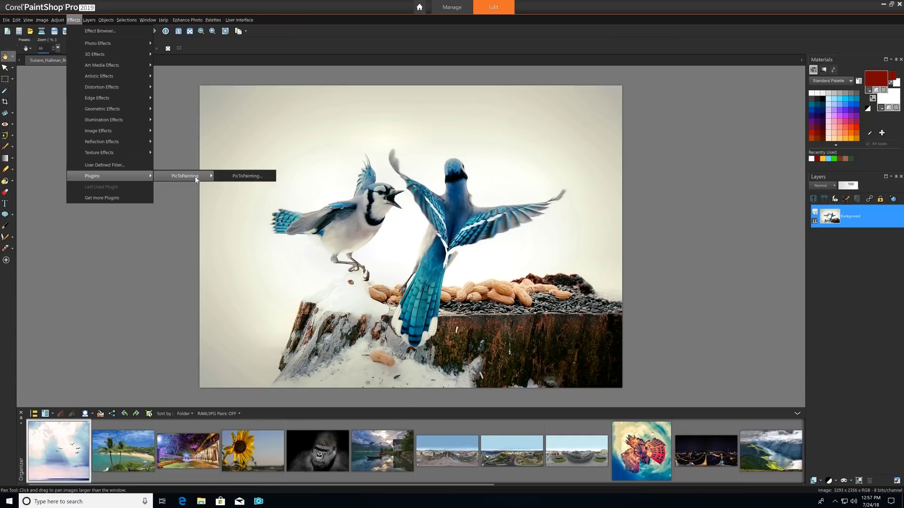
{"action": "left_click", "coordinate": [243, 175]}
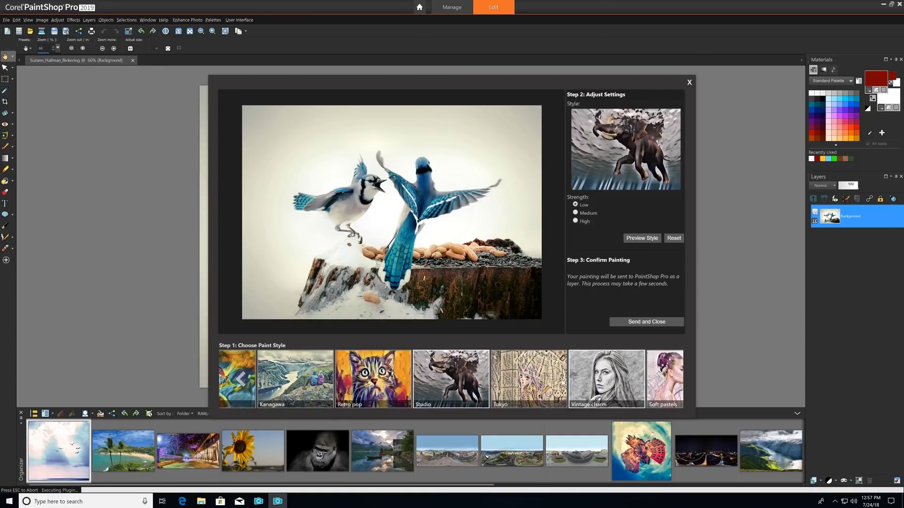
{"action": "left_click", "coordinate": [292, 376]}
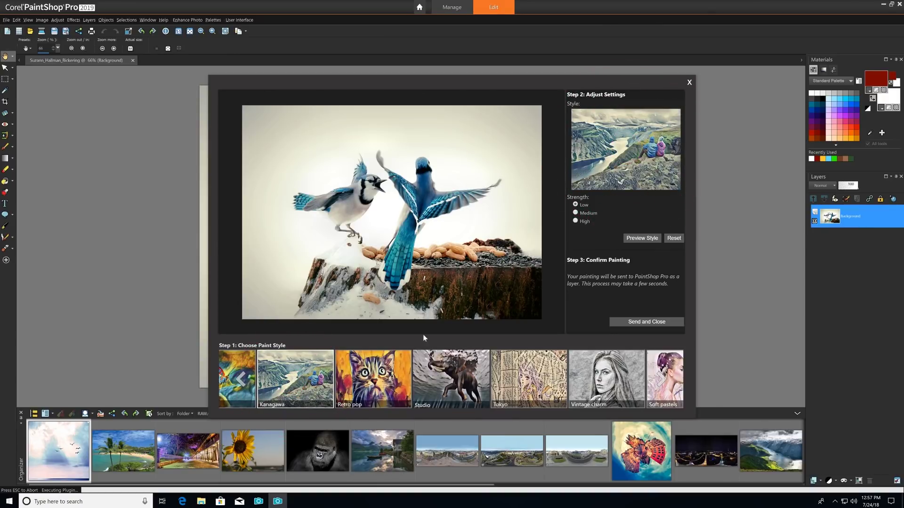
{"action": "left_click", "coordinate": [635, 240]}
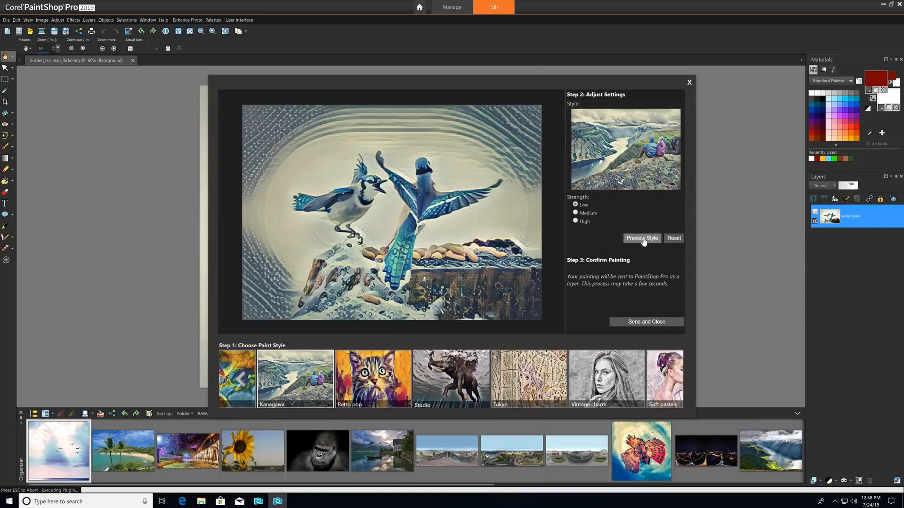
{"action": "left_click", "coordinate": [643, 322]}
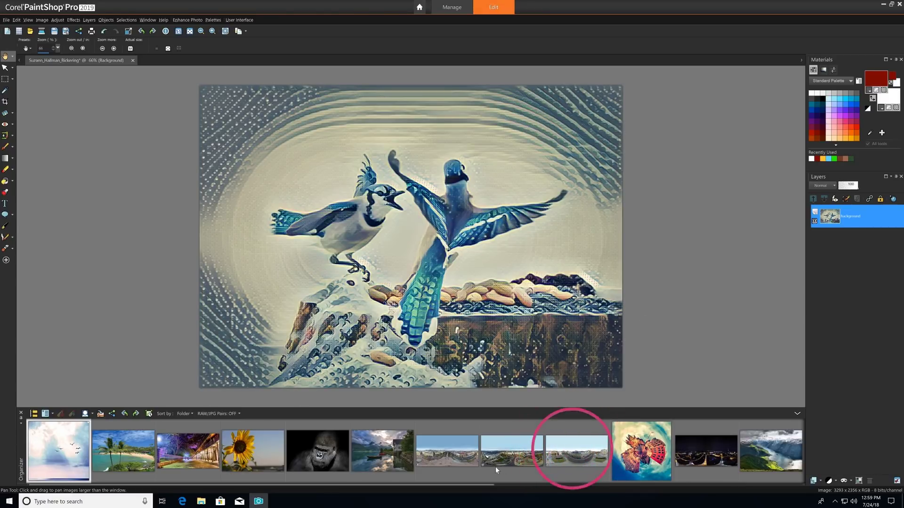
Step: Open the winter square panorama in the 360° Photo editor and level it with Straighten
{"action": "double_click", "coordinate": [420, 468]}
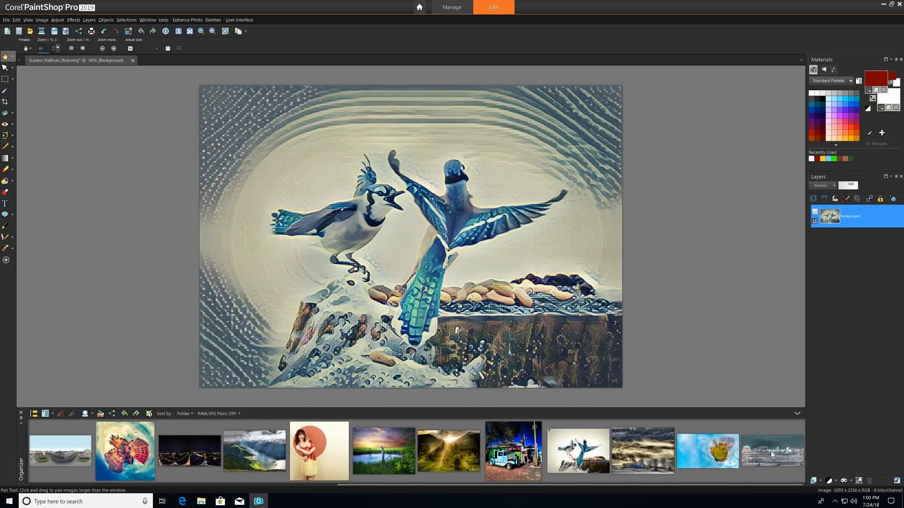
{"action": "left_click", "coordinate": [419, 269]}
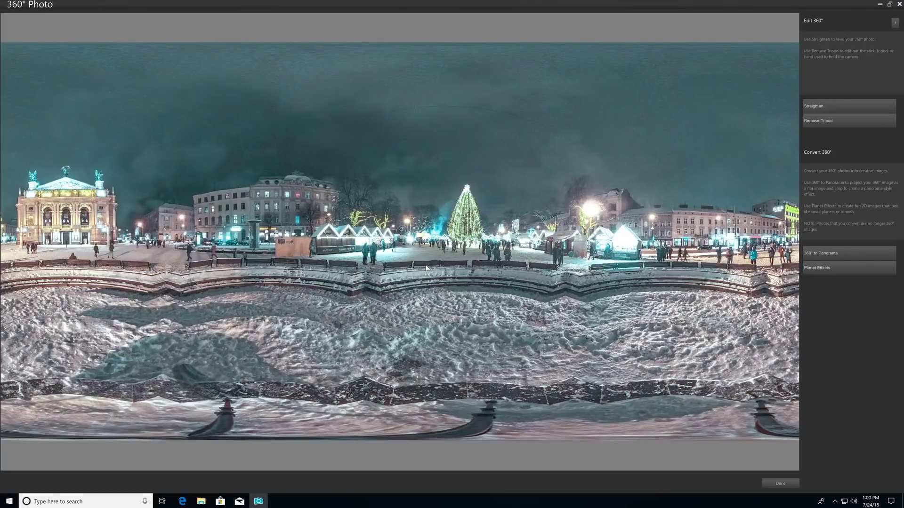
{"action": "left_click", "coordinate": [814, 106]}
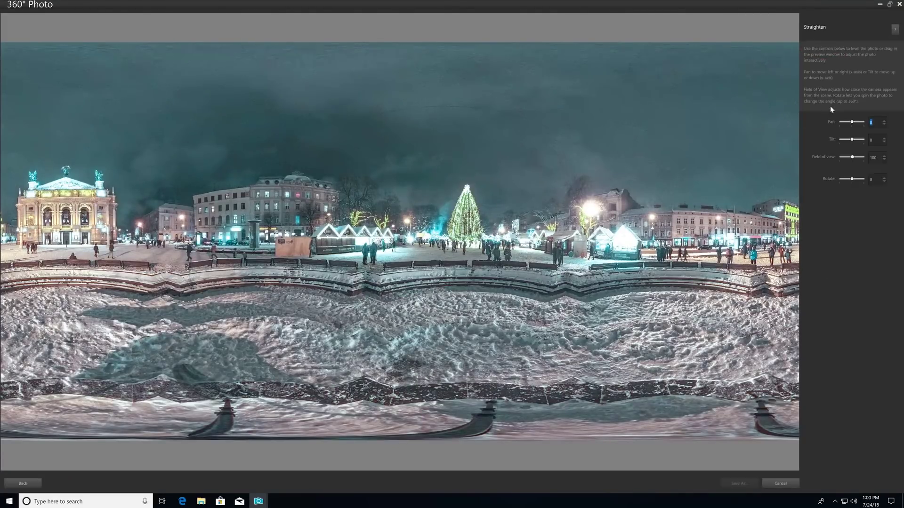
{"action": "left_click_drag", "start_coordinate": [398, 238], "coordinate": [426, 249]}
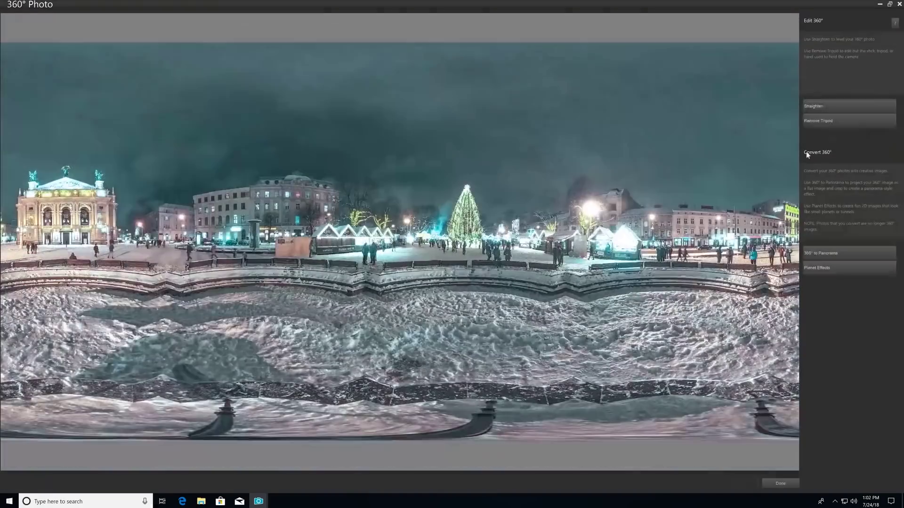
Step: Remove the tripod with Magic Fill and preview the panorama as a rabbit hole planet
{"action": "left_click", "coordinate": [830, 120]}
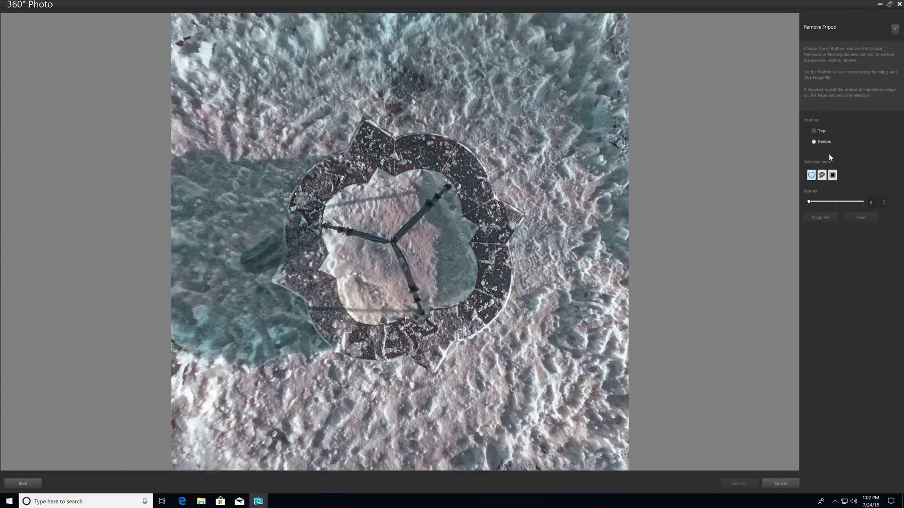
{"action": "left_click_drag", "start_coordinate": [395, 243], "coordinate": [402, 104]}
{"action": "left_click", "coordinate": [822, 217]}
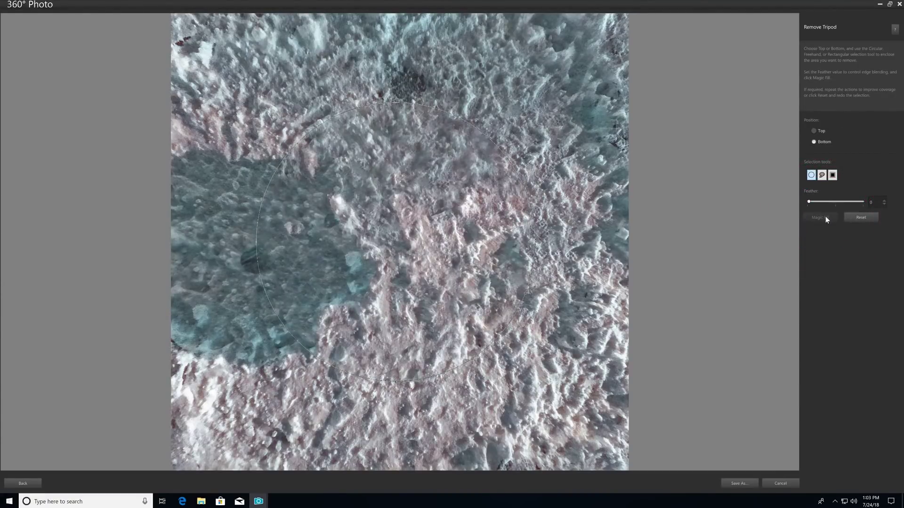
{"action": "left_click", "coordinate": [829, 268]}
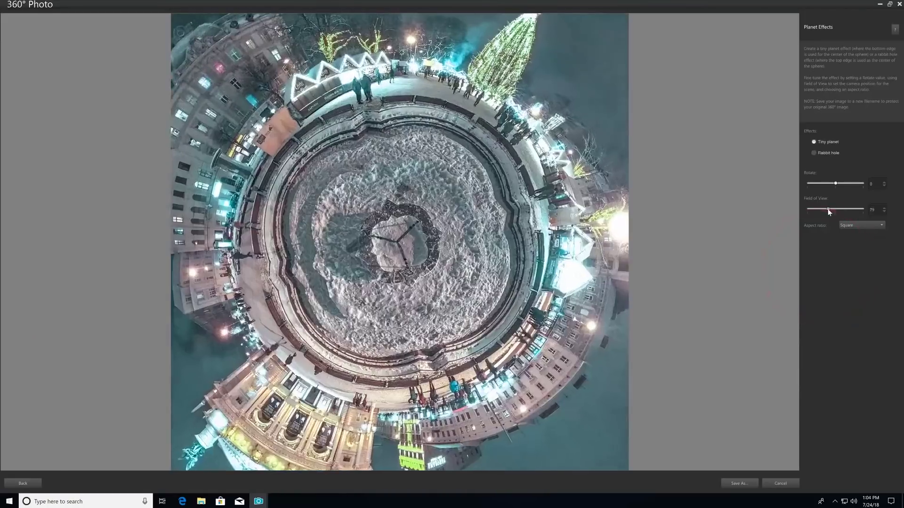
{"action": "left_click_drag", "start_coordinate": [829, 209], "coordinate": [853, 208]}
{"action": "left_click", "coordinate": [814, 153]}
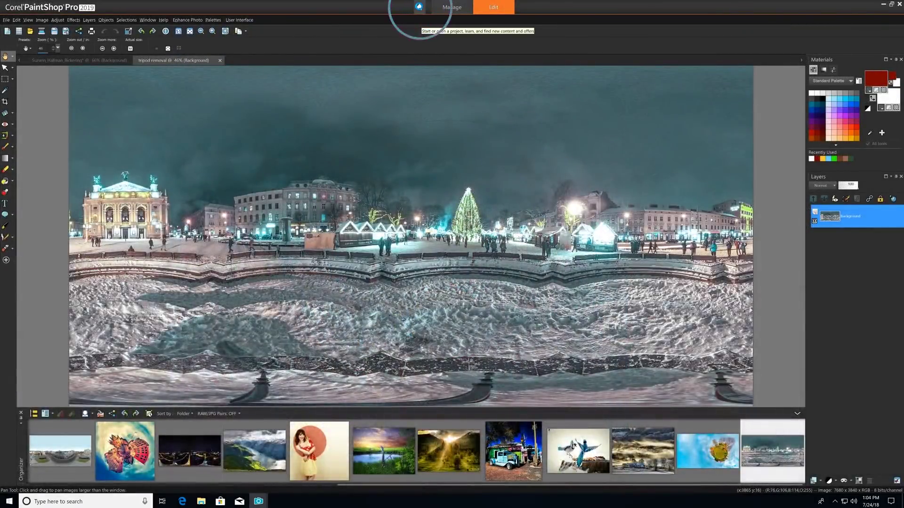
Step: Browse the free Creative Content and page through the Picture Tubes preview images
{"action": "left_click", "coordinate": [273, 188]}
{"action": "left_click", "coordinate": [545, 65]}
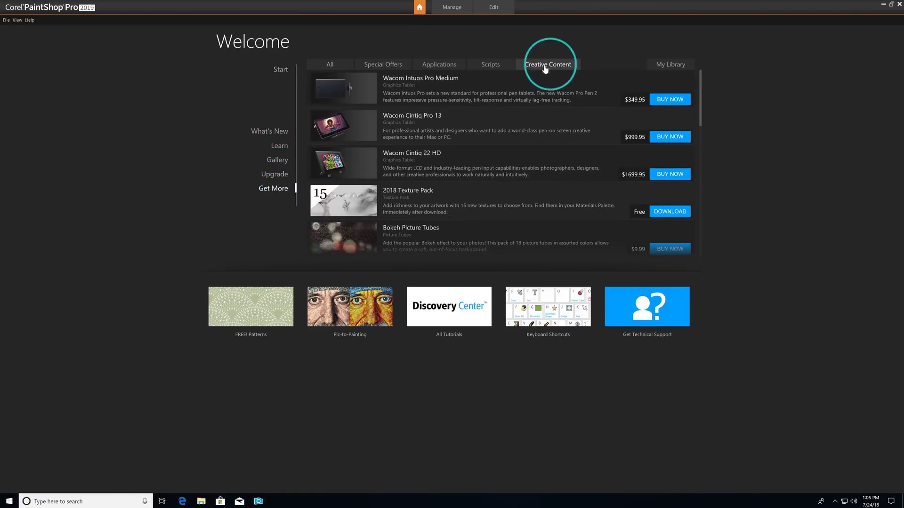
{"action": "left_click_drag", "start_coordinate": [700, 99], "coordinate": [698, 232]}
{"action": "left_click", "coordinate": [461, 218]}
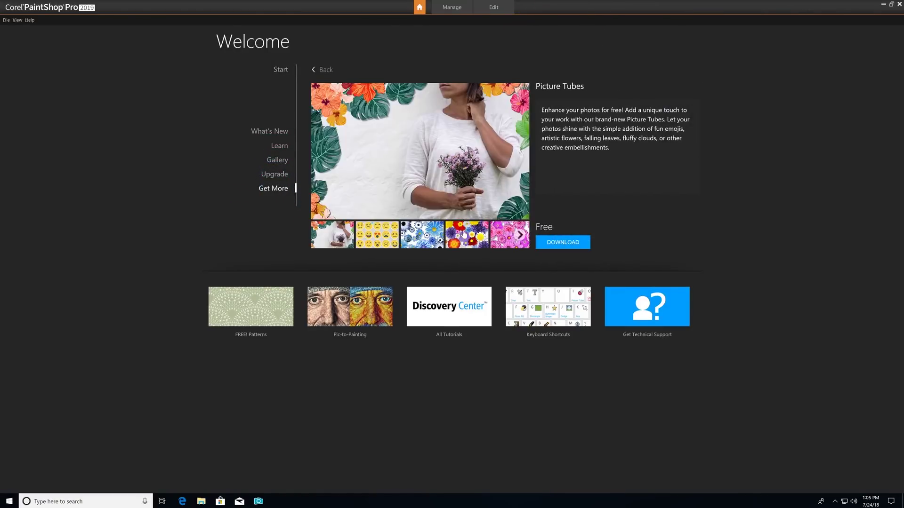
{"action": "left_click", "coordinate": [520, 235]}
{"action": "left_click", "coordinate": [520, 235]}
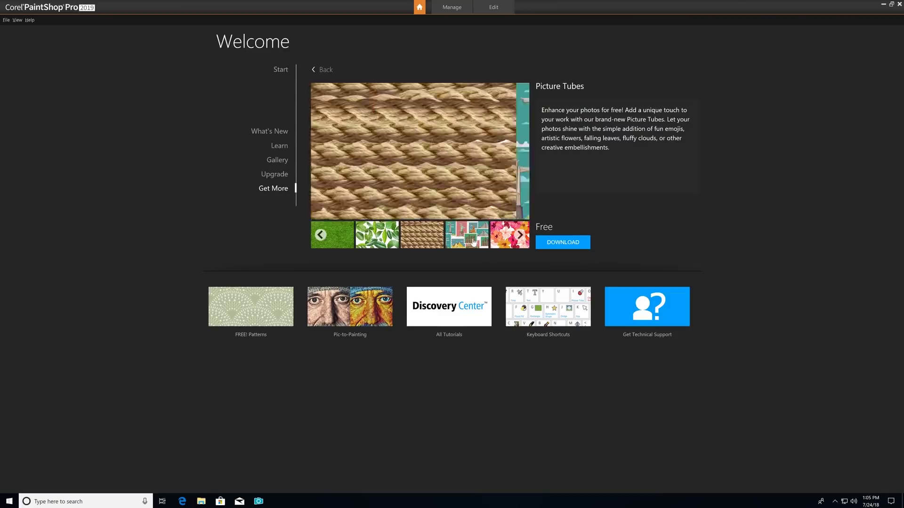
{"action": "left_click", "coordinate": [324, 71]}
Step: Open the Pattern Pack details and preview its pink floral and green scalloped patterns
{"action": "left_click", "coordinate": [410, 177]}
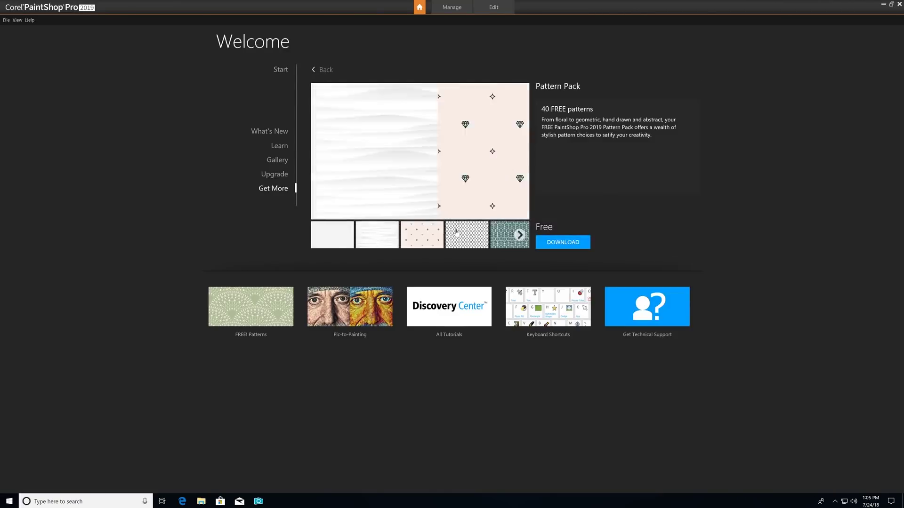
{"action": "left_click", "coordinate": [472, 241]}
{"action": "left_click", "coordinate": [508, 240]}
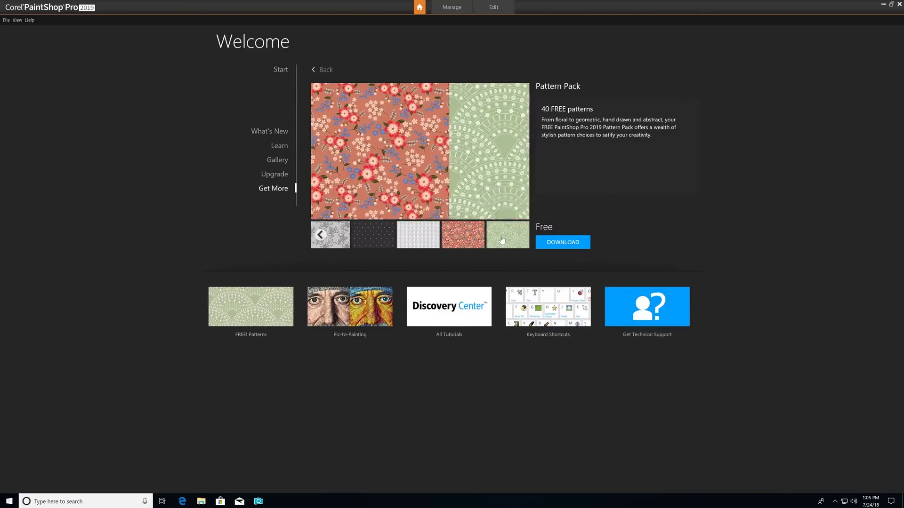
{"action": "left_click", "coordinate": [279, 134]}
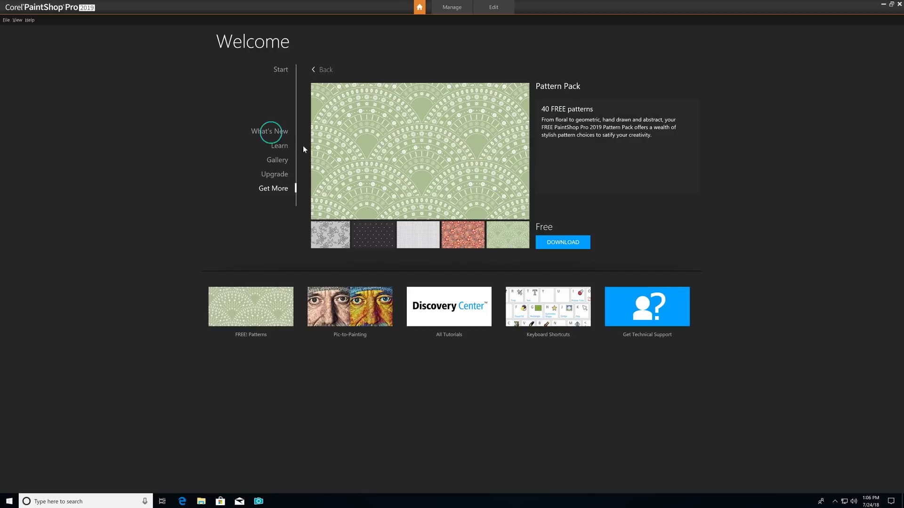
Step: Scroll the What's New articles and read through the Content Guide PDF
{"action": "left_click_drag", "start_coordinate": [699, 125], "coordinate": [697, 250]}
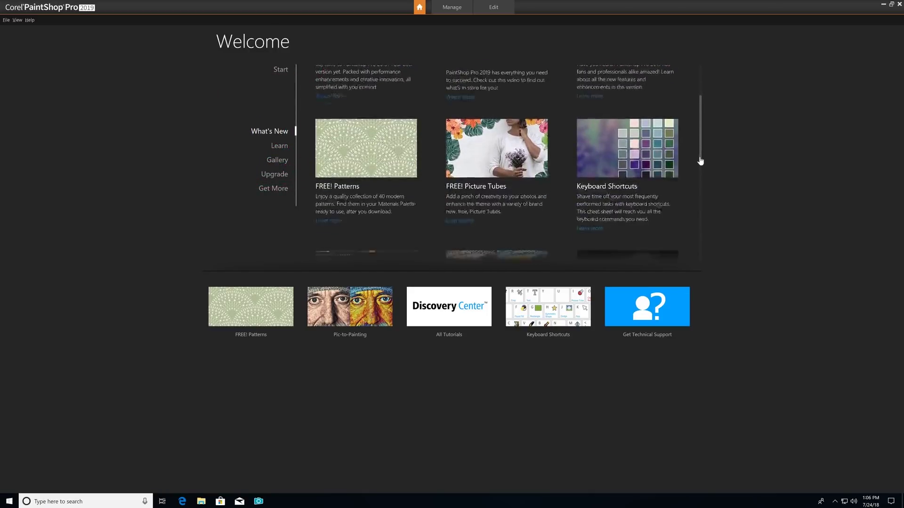
{"action": "left_click", "coordinate": [337, 205]}
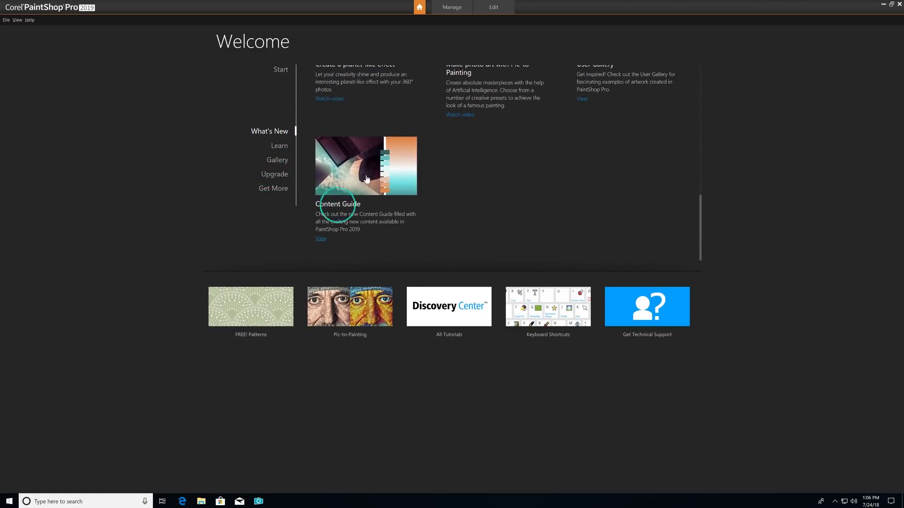
{"action": "scroll", "coordinate": [838, 88], "scroll_direction": "down", "scroll_amount": 5}
{"action": "scroll", "coordinate": [838, 89], "scroll_direction": "down", "scroll_amount": 5}
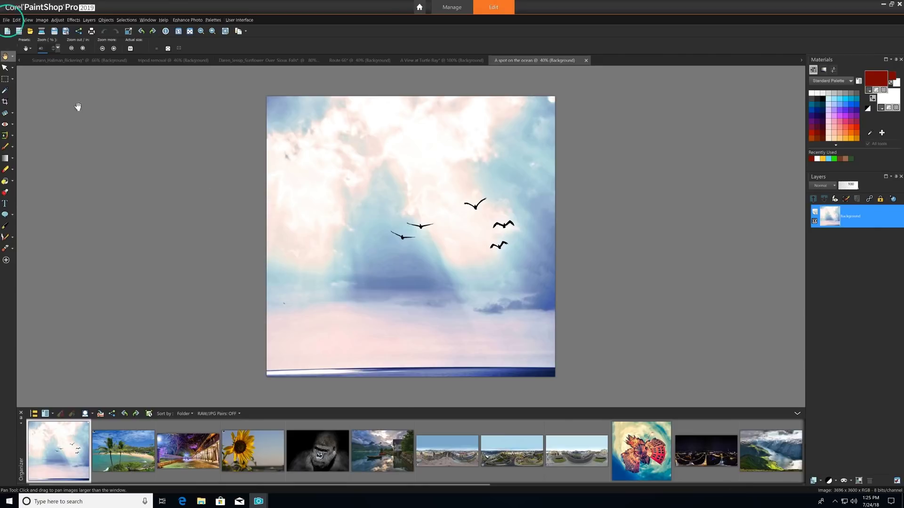
Step: Import content from previous versions, copying 153 items
{"action": "left_click", "coordinate": [6, 20]}
{"action": "mouse_move", "coordinate": [28, 224]}
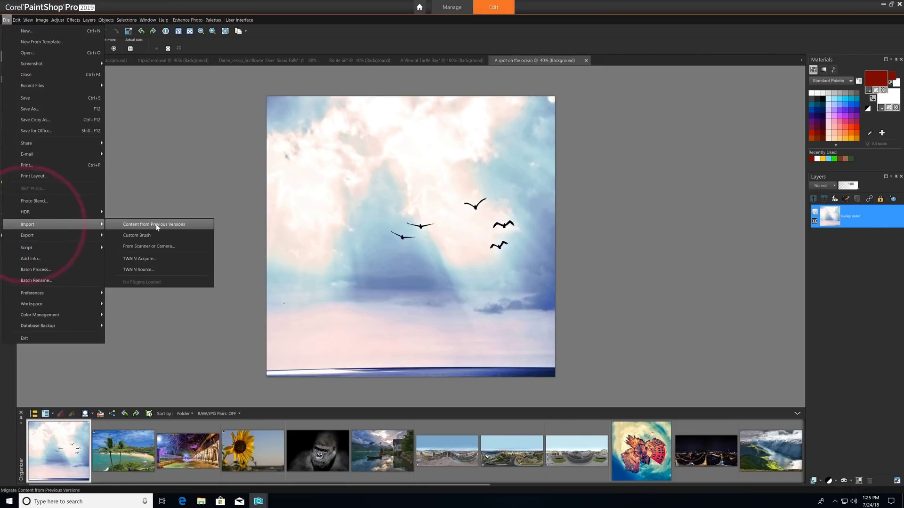
{"action": "left_click", "coordinate": [160, 224]}
{"action": "left_click", "coordinate": [513, 263]}
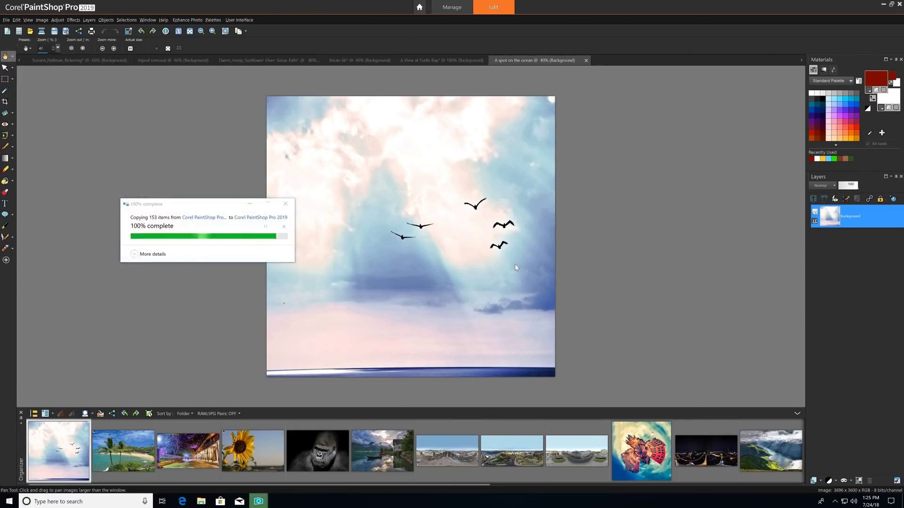
{"action": "left_click", "coordinate": [478, 262]}
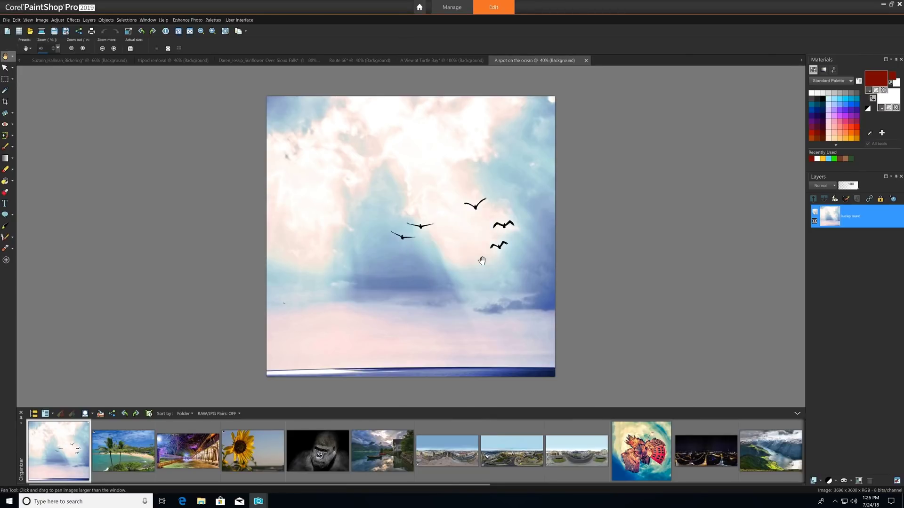
Step: Browse the available picture tubes in the Picture Tube tool's picker
{"action": "left_click", "coordinate": [7, 194]}
{"action": "left_click", "coordinate": [48, 46]}
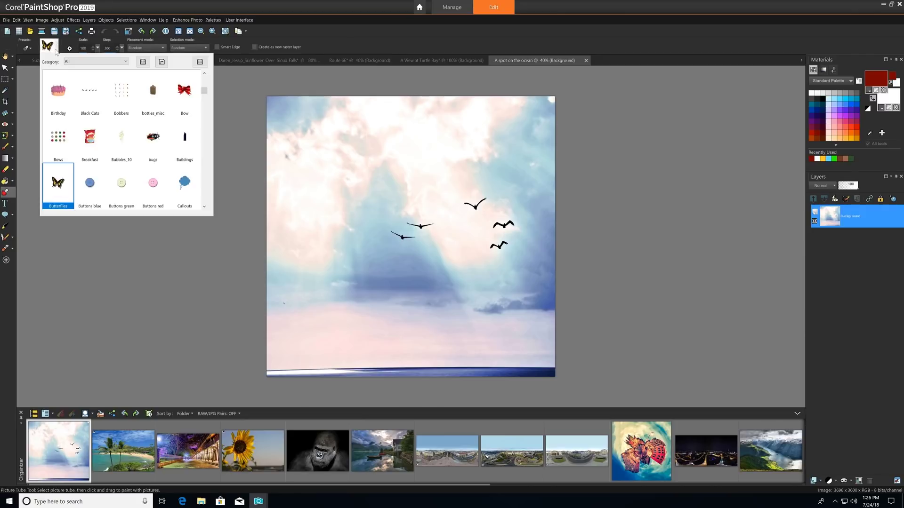
{"action": "left_click_drag", "start_coordinate": [205, 96], "coordinate": [206, 178]}
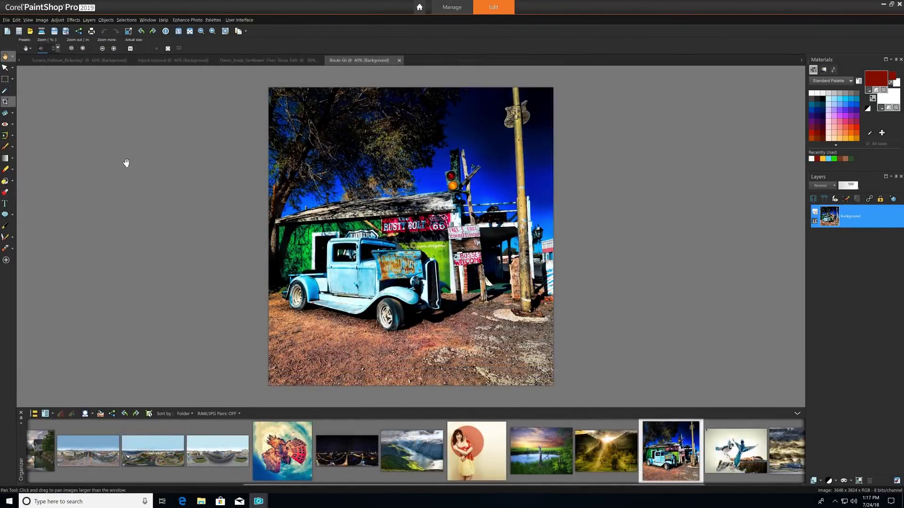
Step: Draw a Square-preset crop area, then resize and move it to frame the blue truck
{"action": "left_click", "coordinate": [5, 101]}
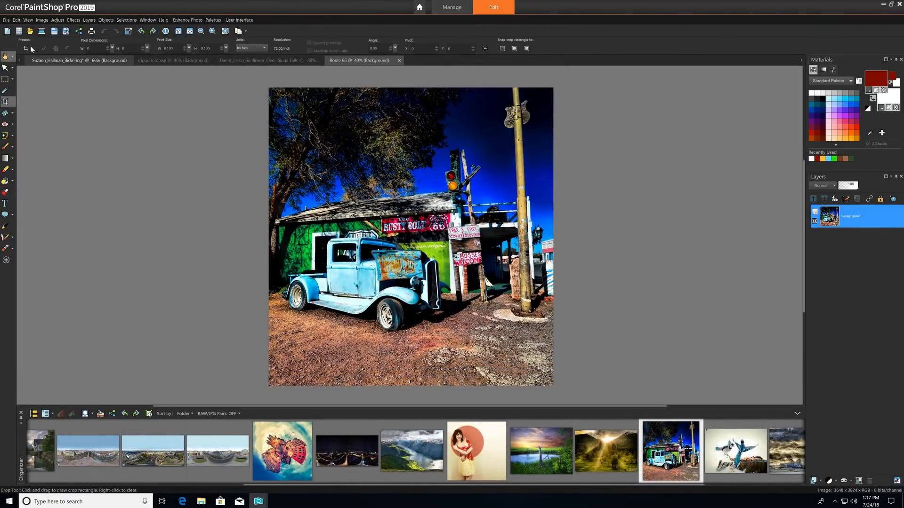
{"action": "left_click", "coordinate": [26, 48]}
{"action": "left_click", "coordinate": [33, 93]}
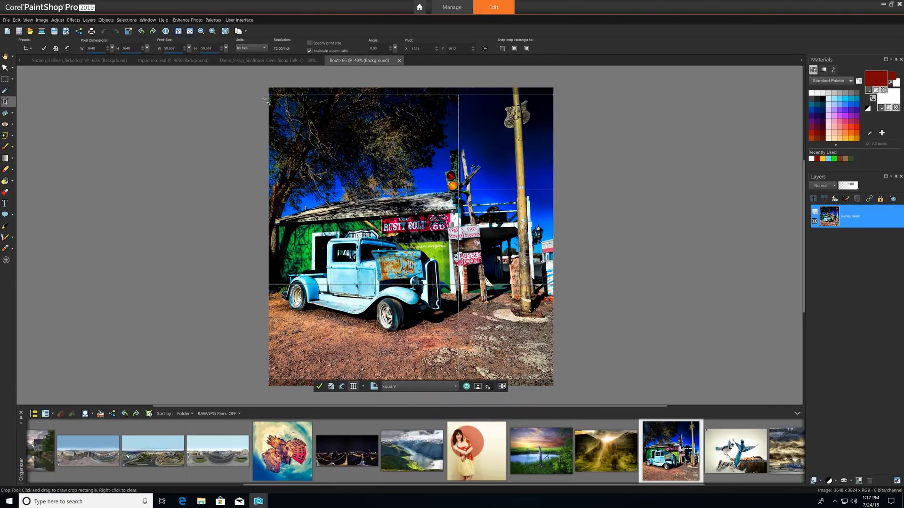
{"action": "left_click_drag", "start_coordinate": [269, 95], "coordinate": [554, 379]}
{"action": "left_click_drag", "start_coordinate": [269, 95], "coordinate": [345, 174]}
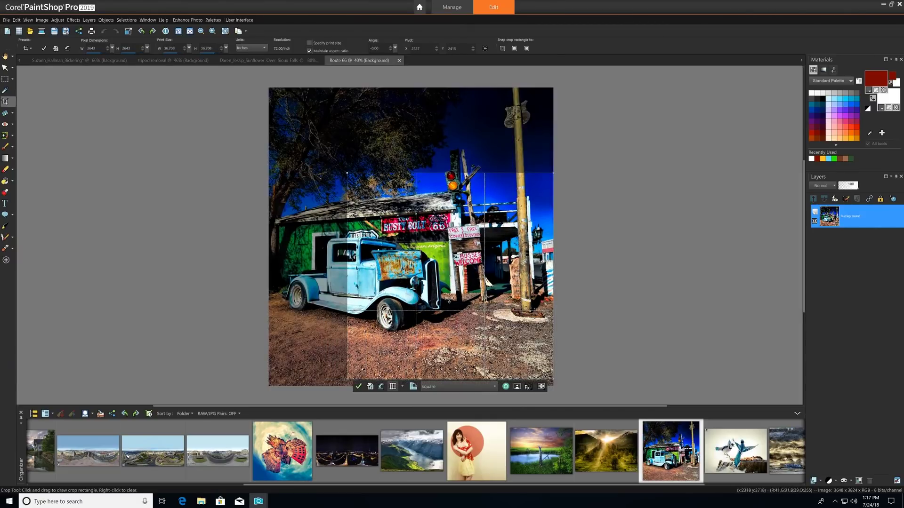
{"action": "left_click_drag", "start_coordinate": [445, 298], "coordinate": [371, 296]}
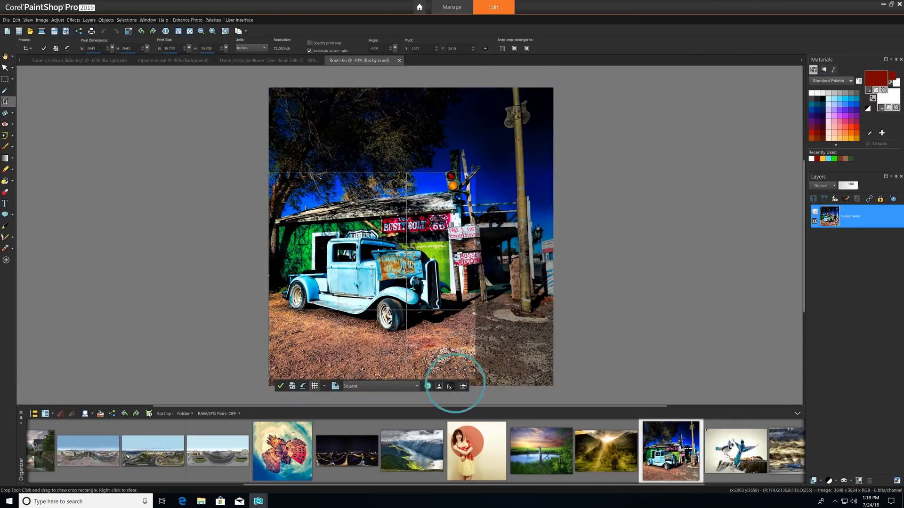
Step: Add the Sepia Major age effect and a larger, stronger focus blur around the truck
{"action": "left_click", "coordinate": [450, 387]}
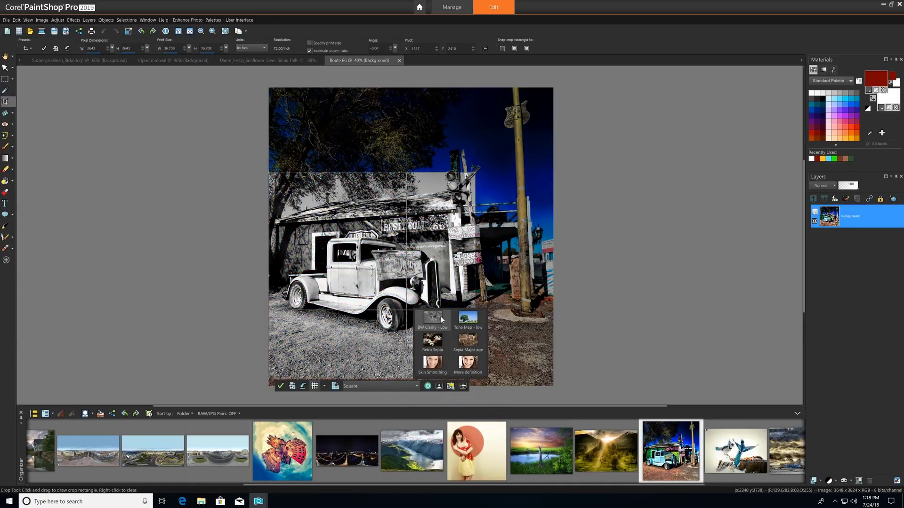
{"action": "left_click", "coordinate": [474, 346]}
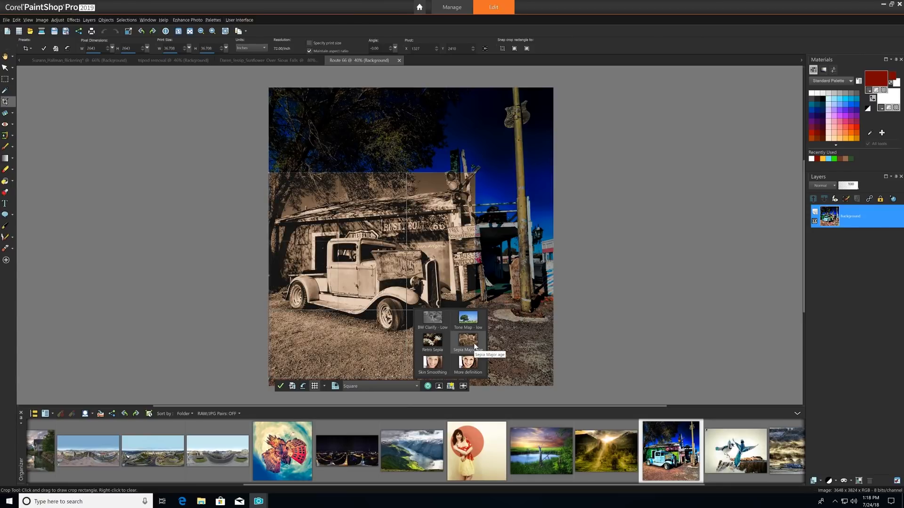
{"action": "left_click", "coordinate": [464, 387]}
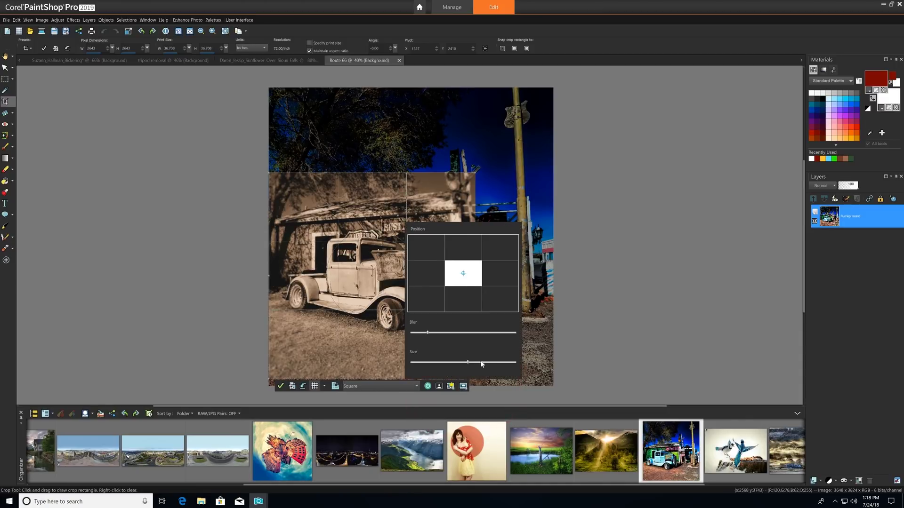
{"action": "left_click_drag", "start_coordinate": [481, 364], "coordinate": [506, 364]}
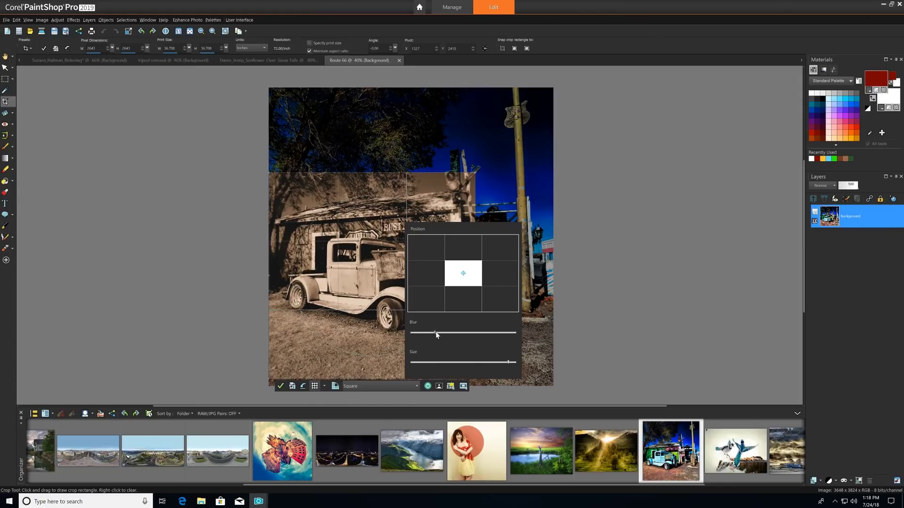
{"action": "left_click_drag", "start_coordinate": [457, 333], "coordinate": [465, 333]}
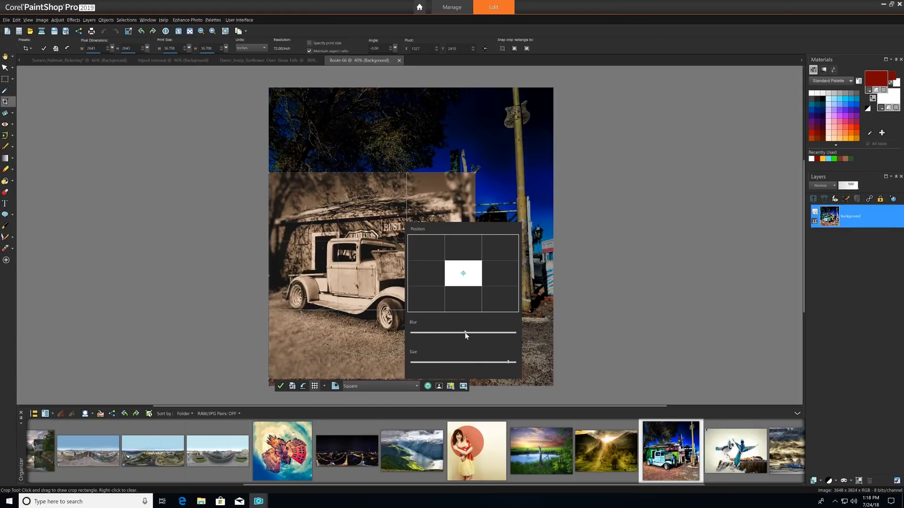
Step: Compare the enhancement preview on and off, then apply the square crop
{"action": "left_click", "coordinate": [575, 358]}
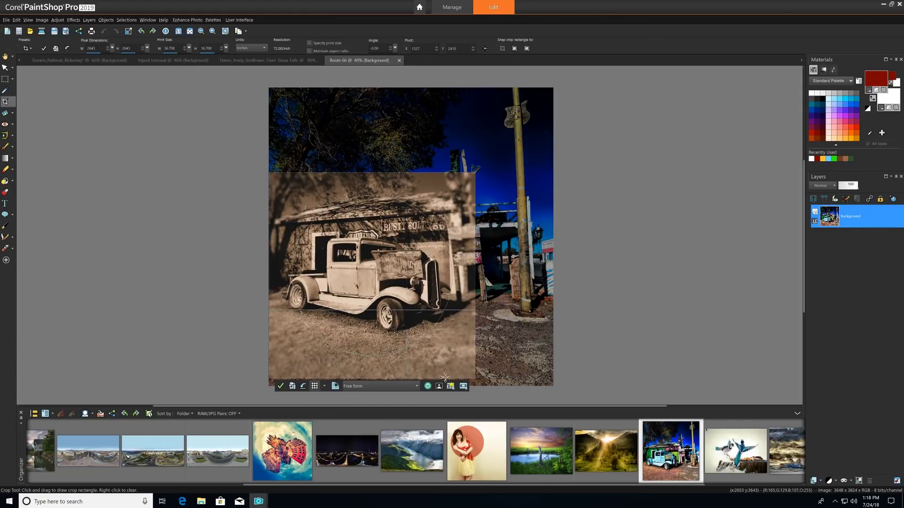
{"action": "left_click", "coordinate": [427, 385]}
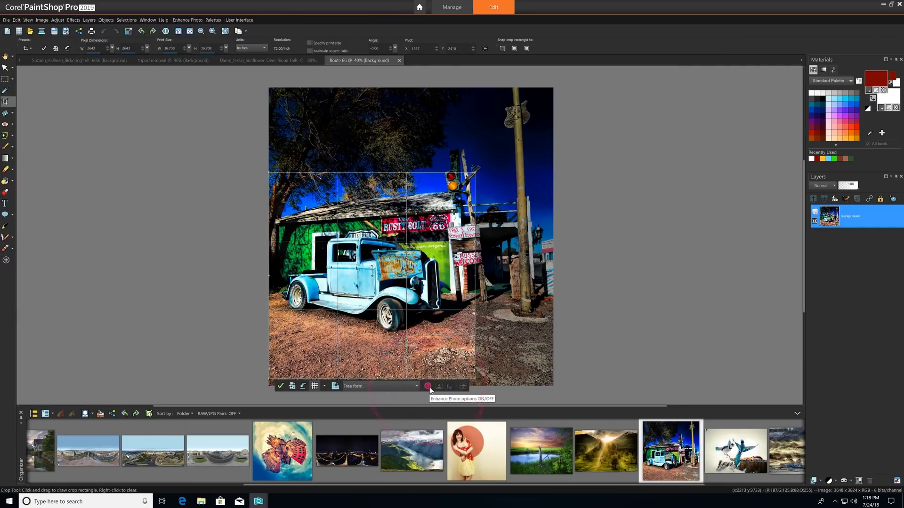
{"action": "left_click", "coordinate": [427, 386]}
{"action": "left_click", "coordinate": [279, 379]}
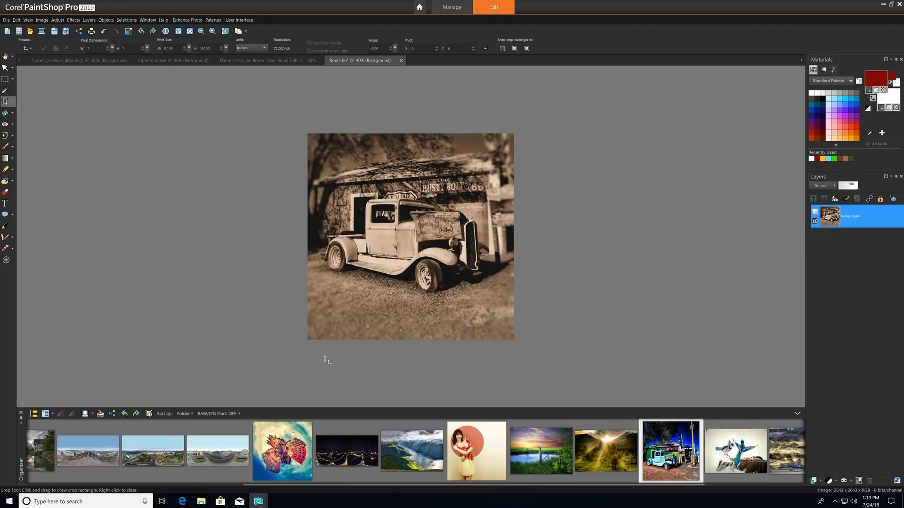
Step: Switch the interface text size to Large and acknowledge the notice
{"action": "left_click", "coordinate": [244, 20]}
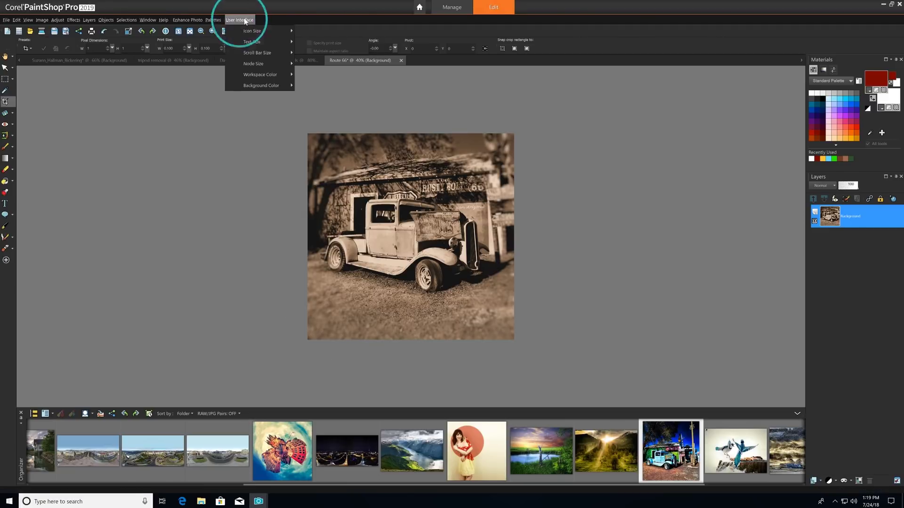
{"action": "mouse_move", "coordinate": [252, 42]}
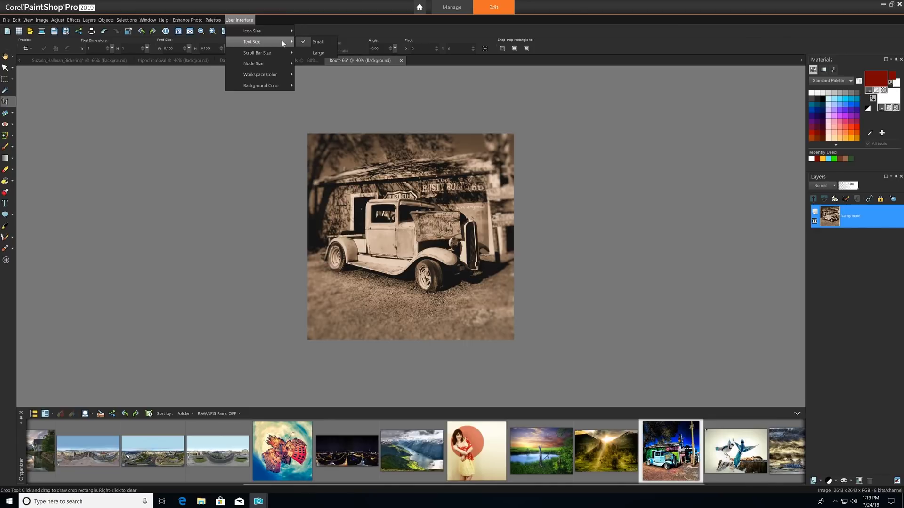
{"action": "left_click", "coordinate": [326, 52]}
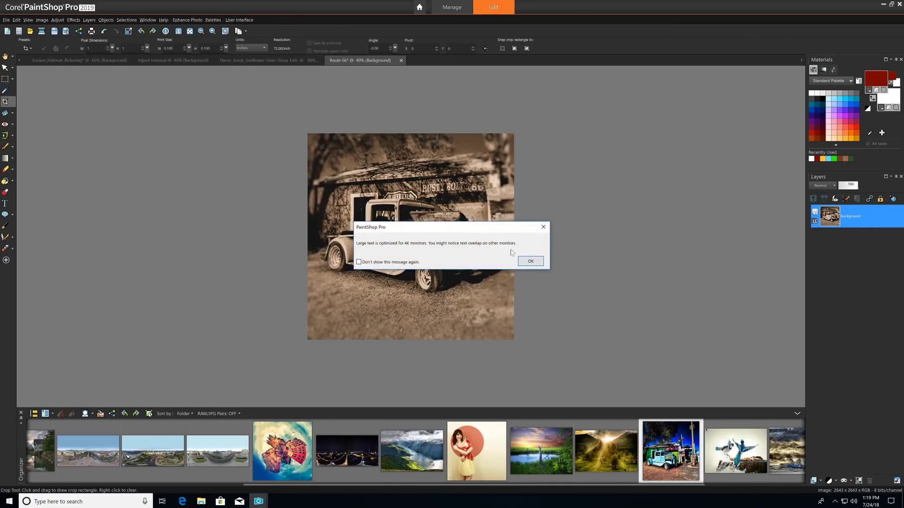
{"action": "left_click", "coordinate": [535, 262]}
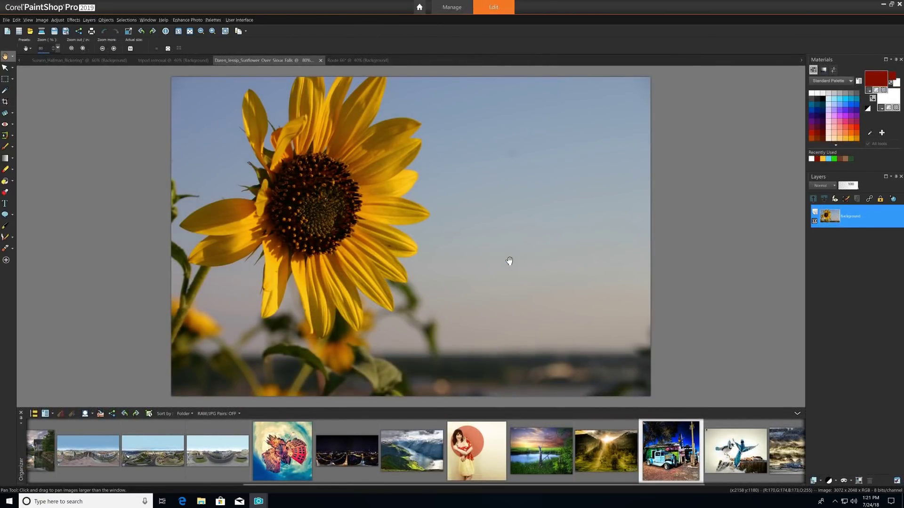
Step: Crop tightly around the sunflower, rotating the image slightly to straighten it, and apply
{"action": "left_click", "coordinate": [5, 102]}
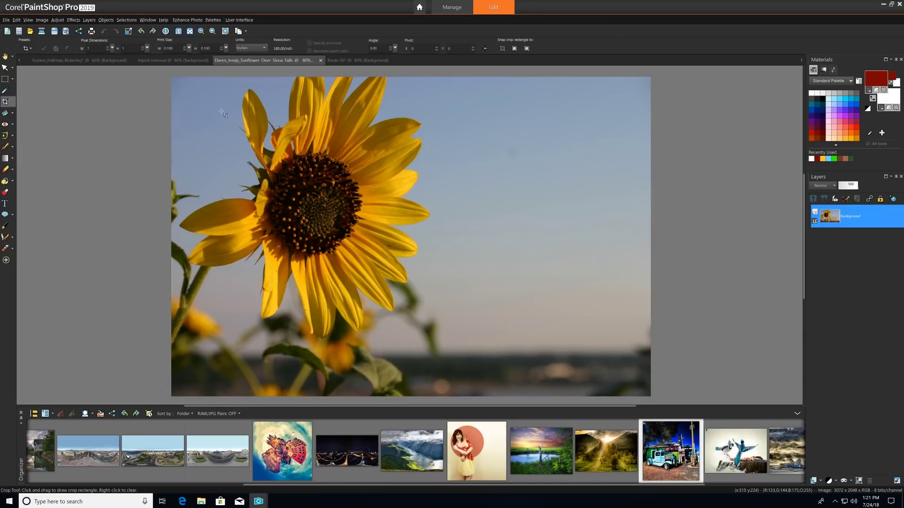
{"action": "mouse_move", "coordinate": [221, 113]}
{"action": "left_mouse_down"}
{"action": "mouse_move", "coordinate": [521, 359]}
{"action": "mouse_move", "coordinate": [544, 333]}
{"action": "left_mouse_up"}
{"action": "left_click_drag", "start_coordinate": [329, 202], "coordinate": [306, 213]}
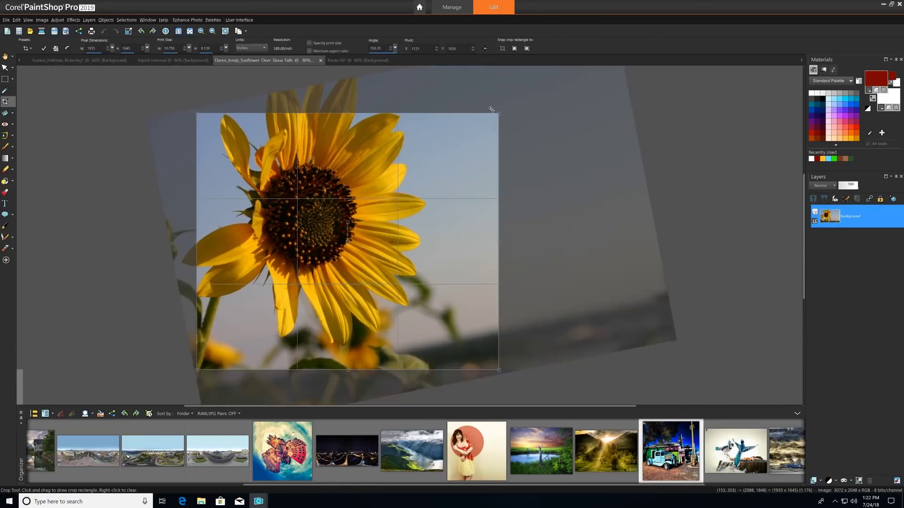
{"action": "left_click_drag", "start_coordinate": [491, 109], "coordinate": [476, 94]}
{"action": "left_click_drag", "start_coordinate": [329, 211], "coordinate": [315, 196]}
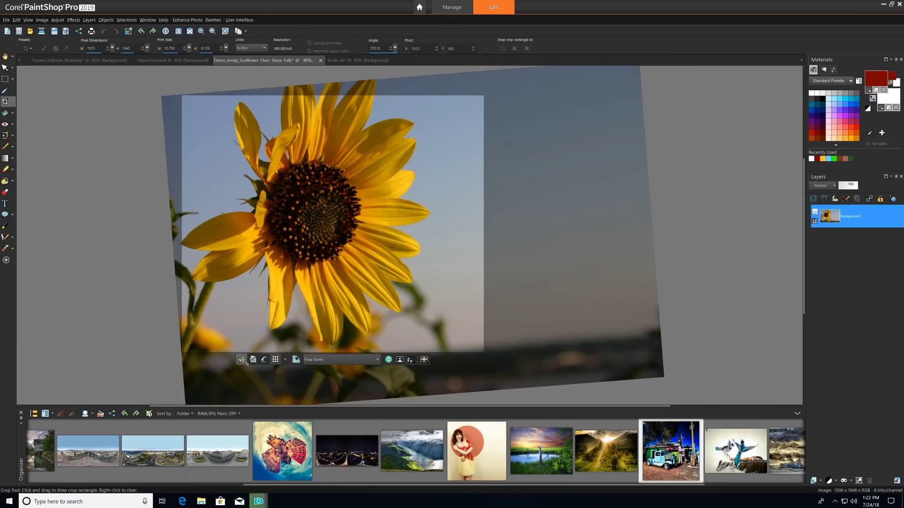
{"action": "left_click", "coordinate": [242, 359]}
{"action": "left_click_drag", "start_coordinate": [391, 485], "coordinate": [176, 486]}
Step: Open the Turtle Bay beach photo and clone blue sky over the upper-right clouds
{"action": "double_click", "coordinate": [123, 450]}
{"action": "left_click", "coordinate": [13, 135]}
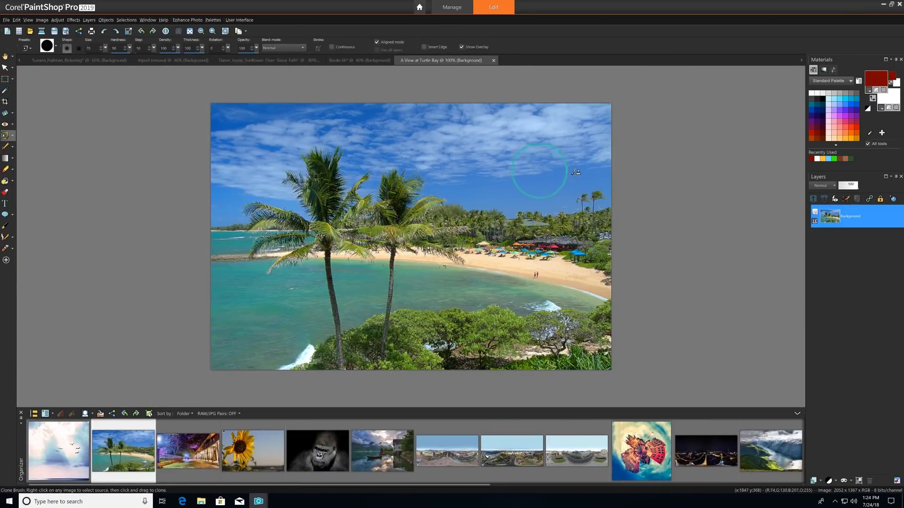
{"action": "left_click_drag", "start_coordinate": [575, 172], "coordinate": [480, 172]}
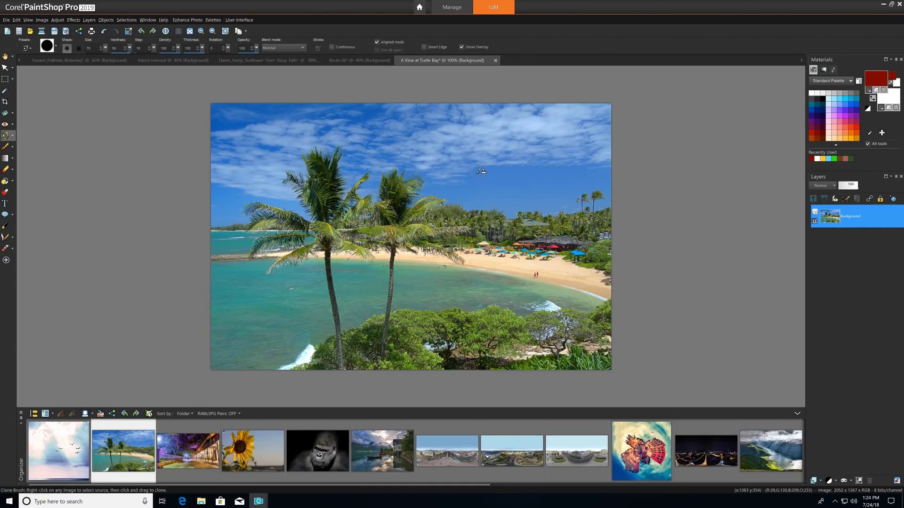